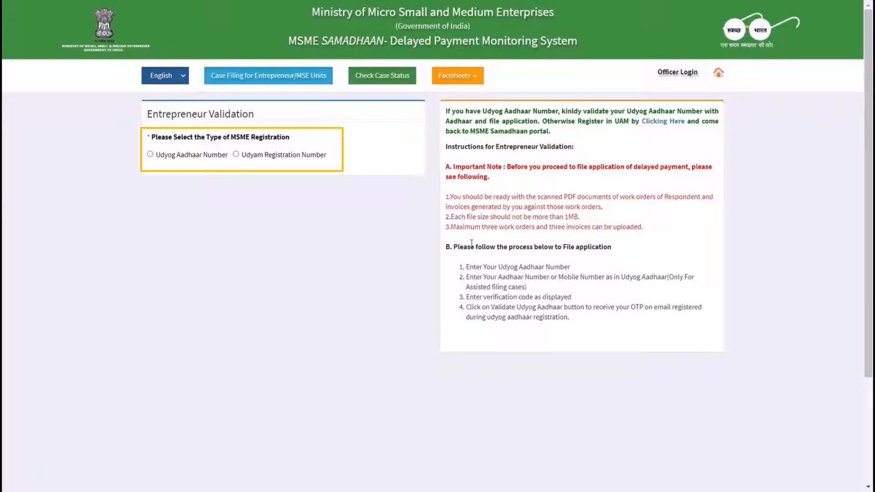
Choose Udyam Registration Number as the registration type and enter the mobile number registered with Udyam.
click(236, 155)
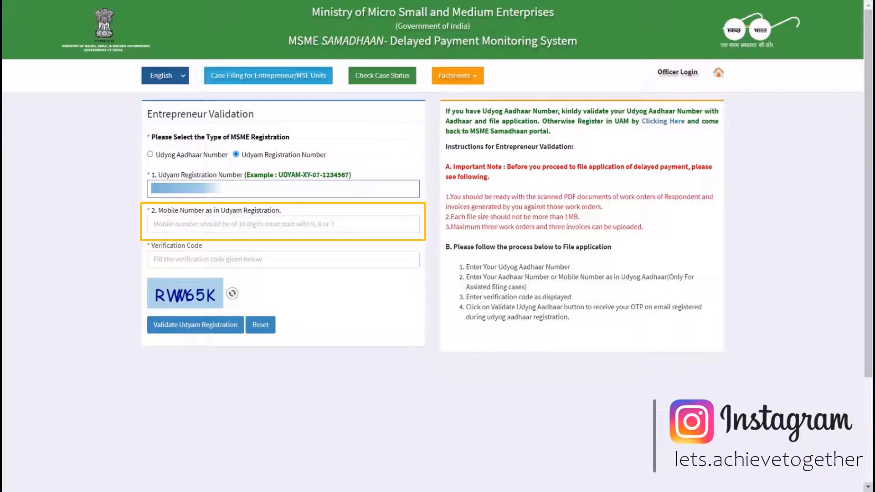
click(276, 229)
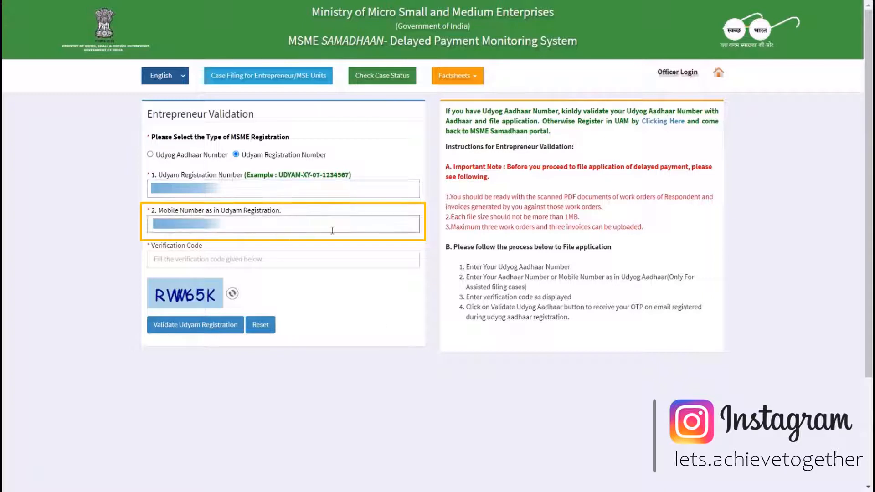
click(425, 242)
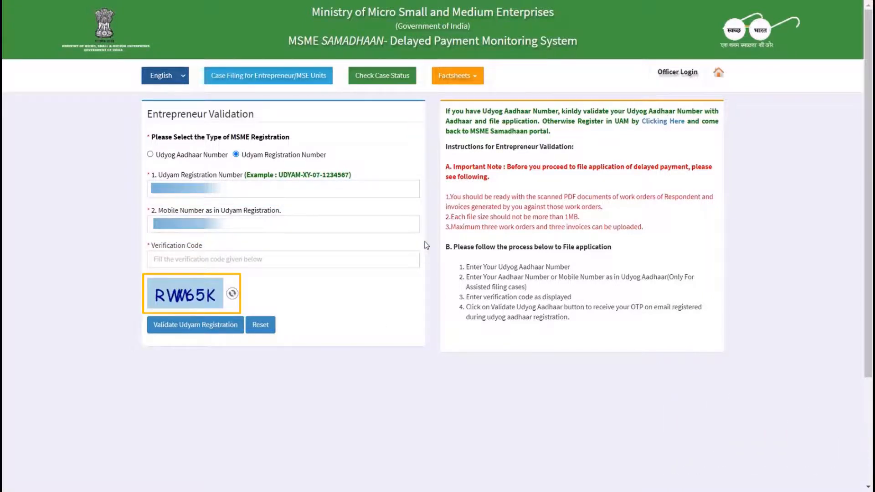
Fill in the verification code shown in the image and validate the Udyam registration.
click(188, 258)
text(RWM65K)
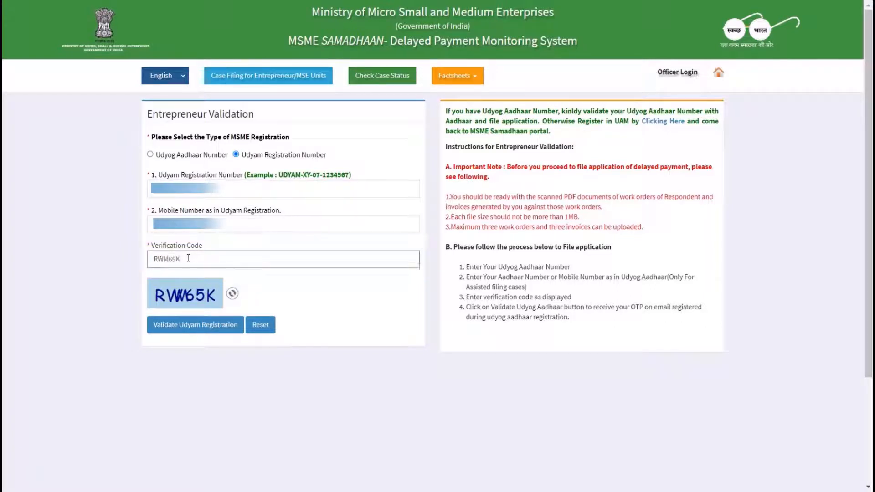
click(195, 325)
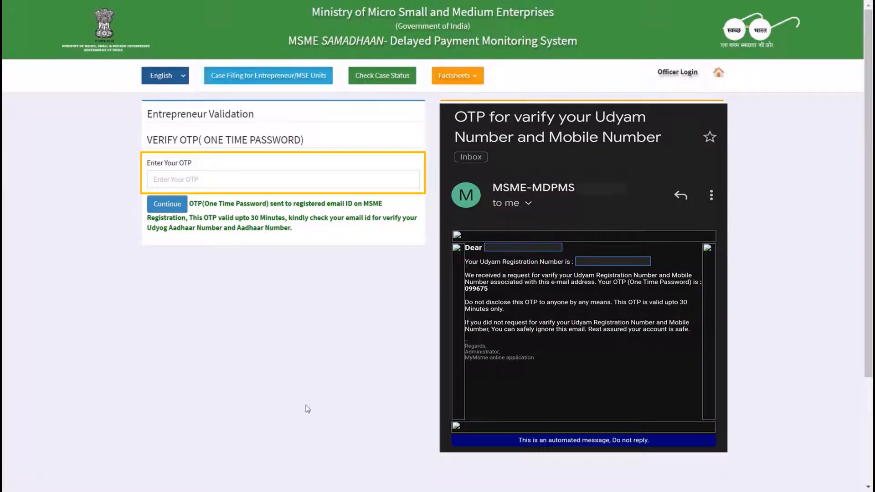
Enter the one-time password received by e-mail and continue to the entrepreneur account.
click(161, 173)
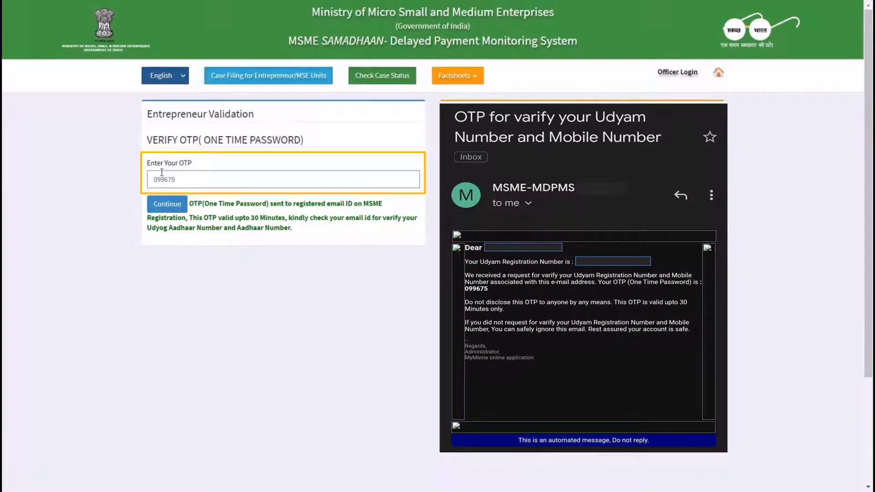
click(168, 202)
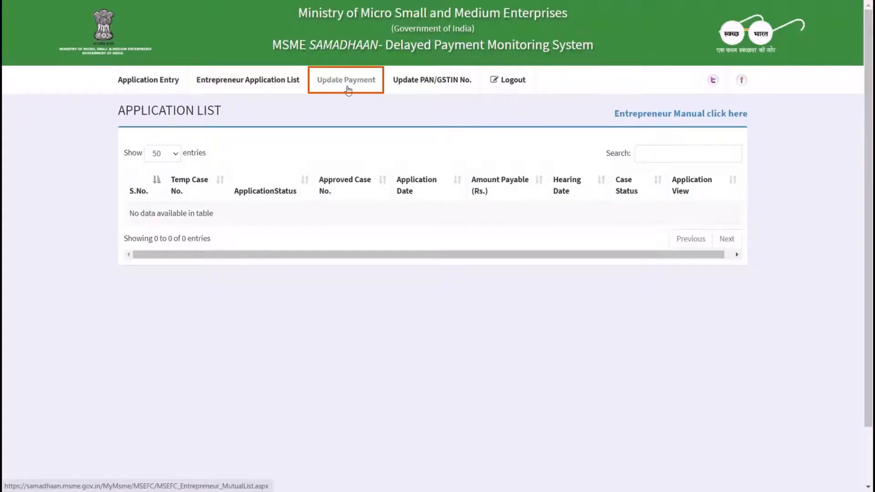
Browse the Update Payment and Update PAN/GSTIN No. pages.
click(347, 89)
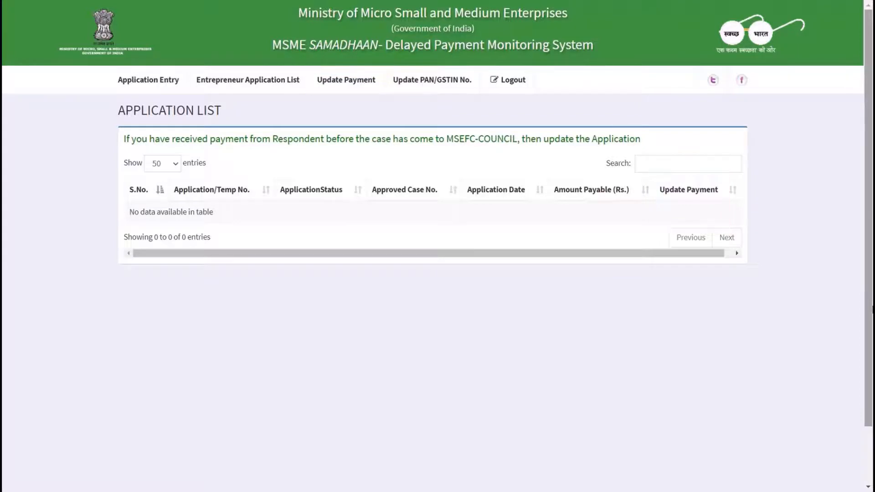
click(454, 84)
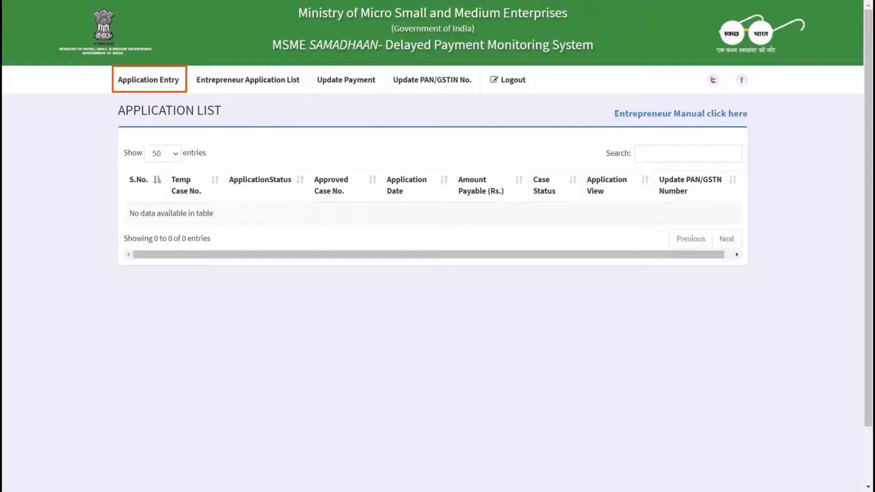
Open Application Entry and set the referred council to MSEF Council District (South).
click(168, 82)
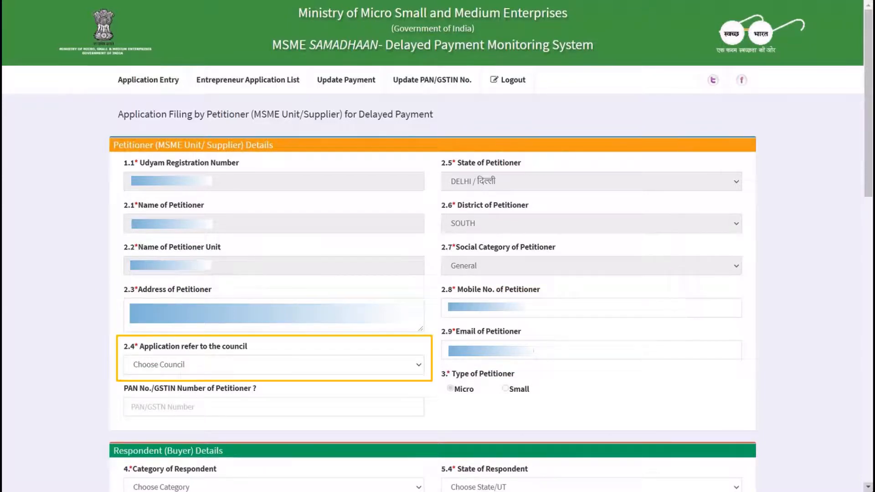
click(416, 364)
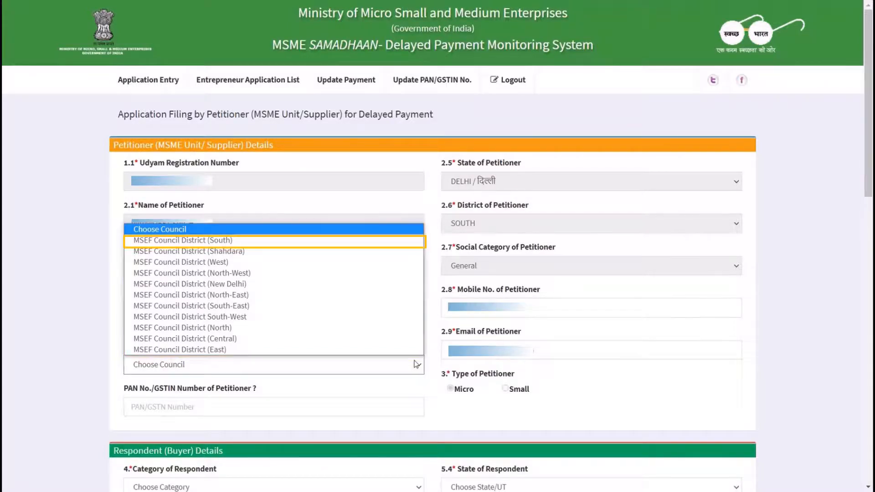
click(276, 242)
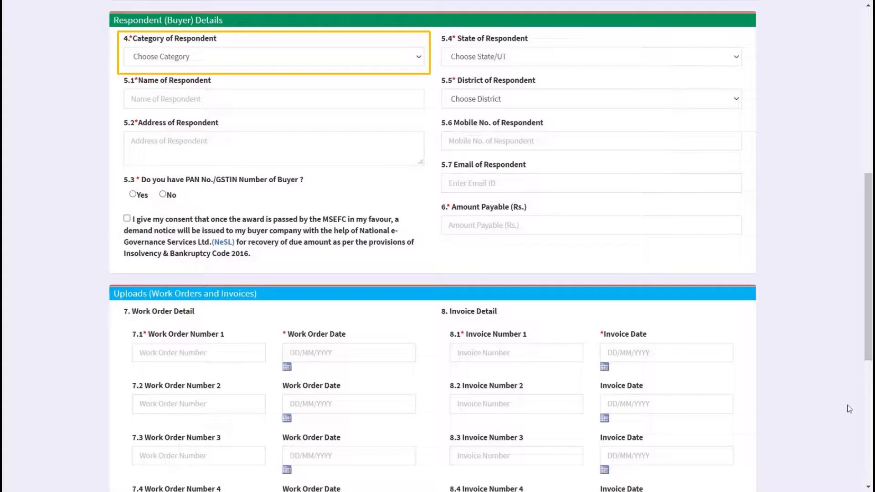
Set the respondent category to Proprietorship and the respondent name to ABC.
click(393, 56)
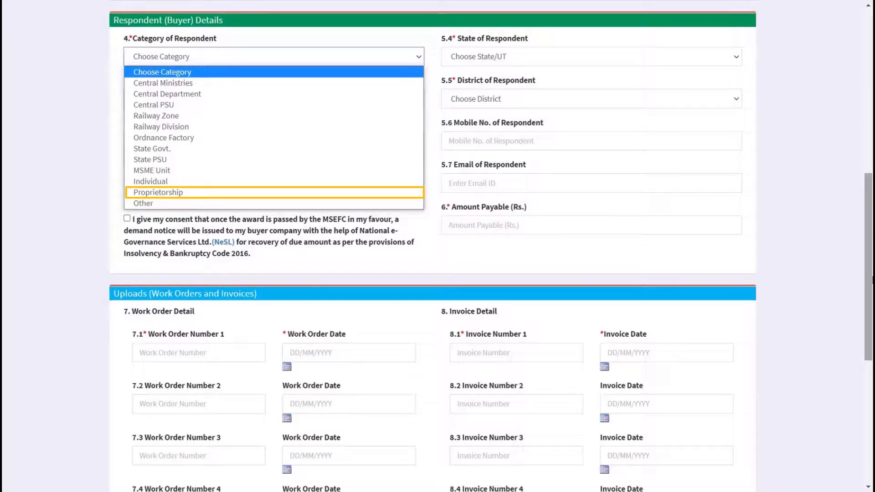
click(287, 192)
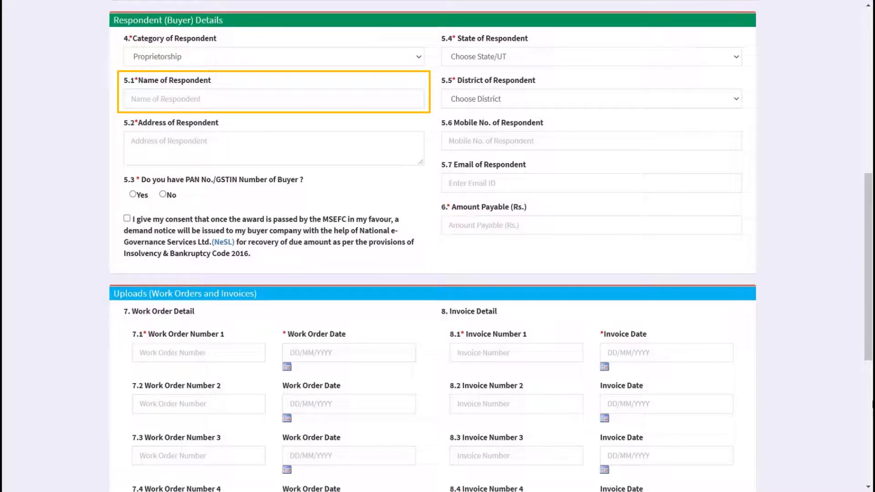
click(170, 98)
text(A)
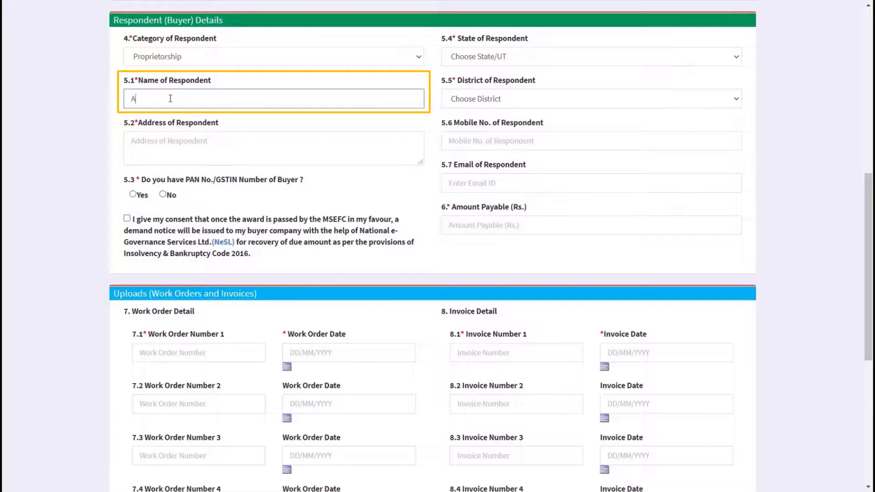
text(BC)
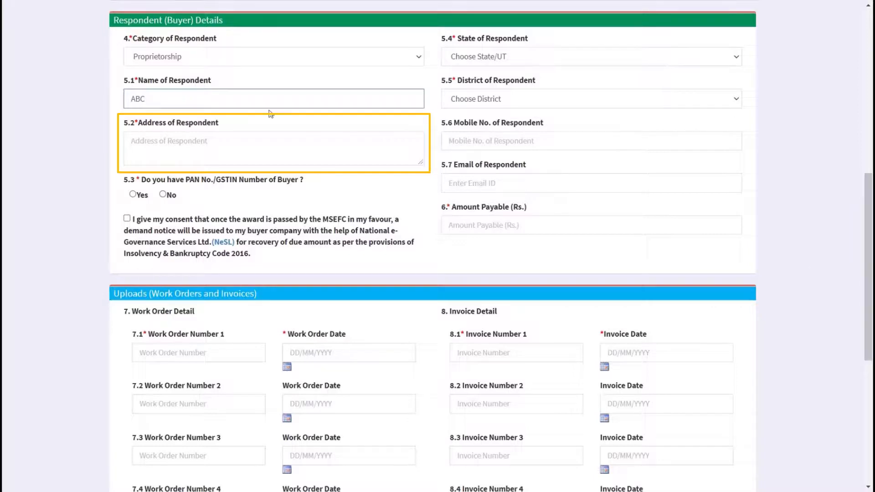
Enter the respondent address 123 JANTA COLONY, DELHI and answer No to having the buyer's PAN/GSTIN number.
click(233, 146)
text(123 JANTA COLONY, DELHI)
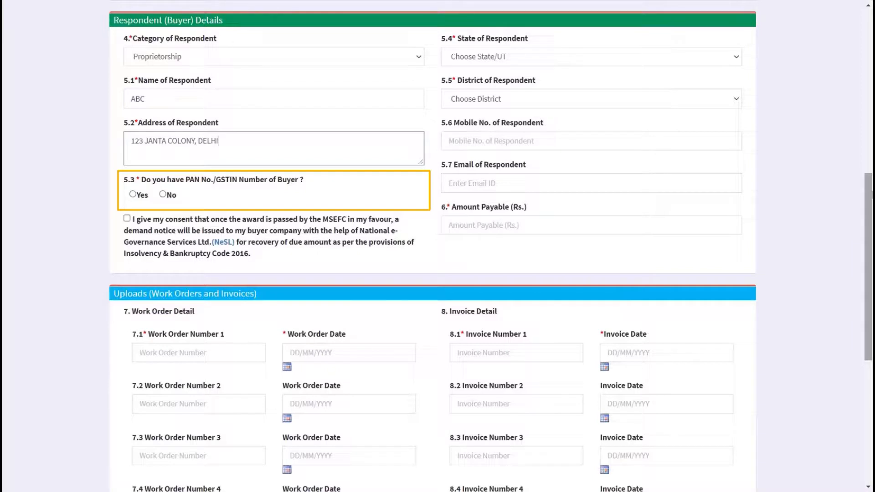
click(132, 195)
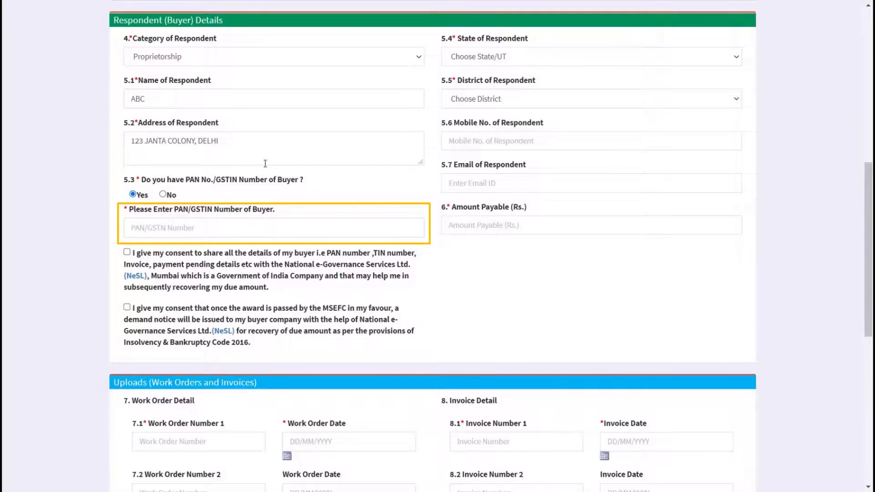
click(165, 195)
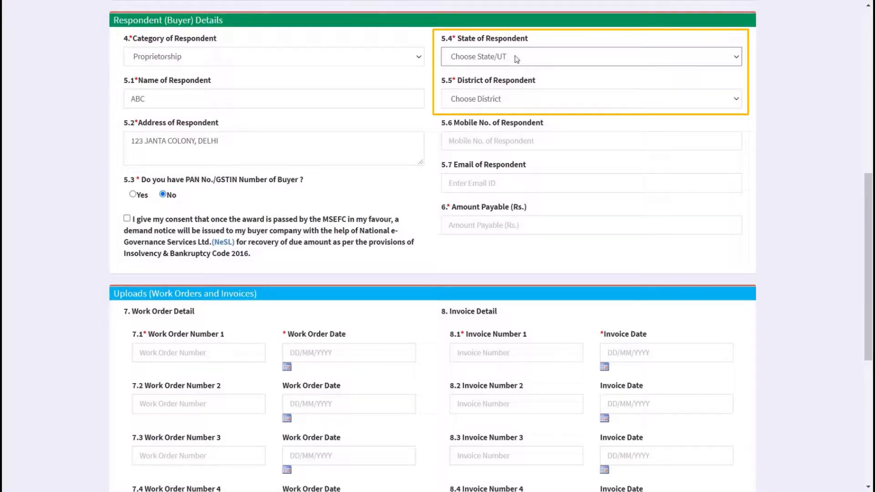
Set the respondent's state to DELHI and district to SOUTH.
click(516, 59)
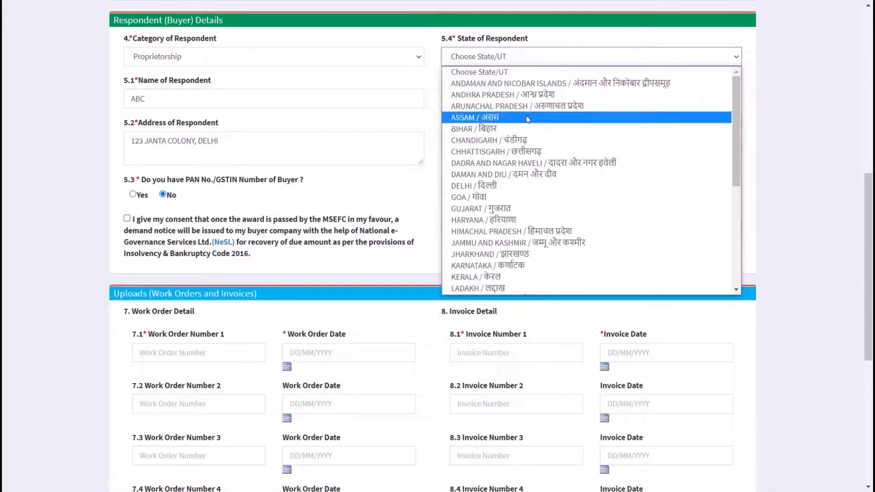
click(501, 188)
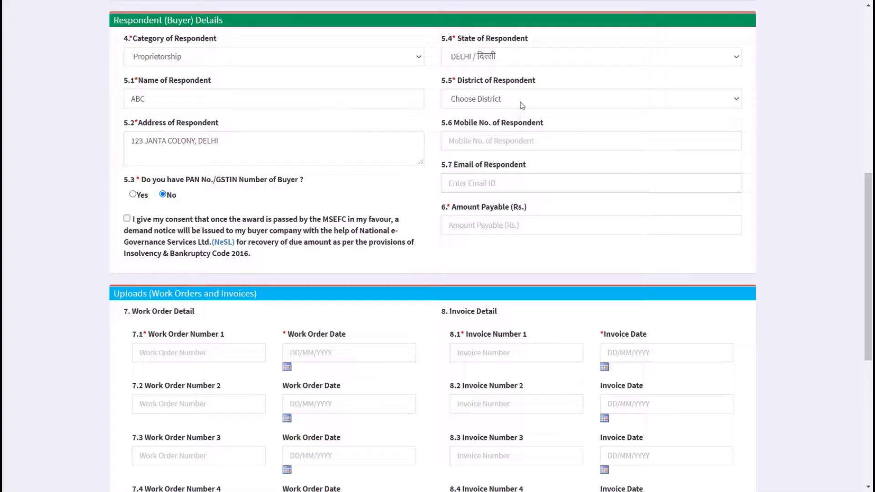
click(522, 104)
click(486, 206)
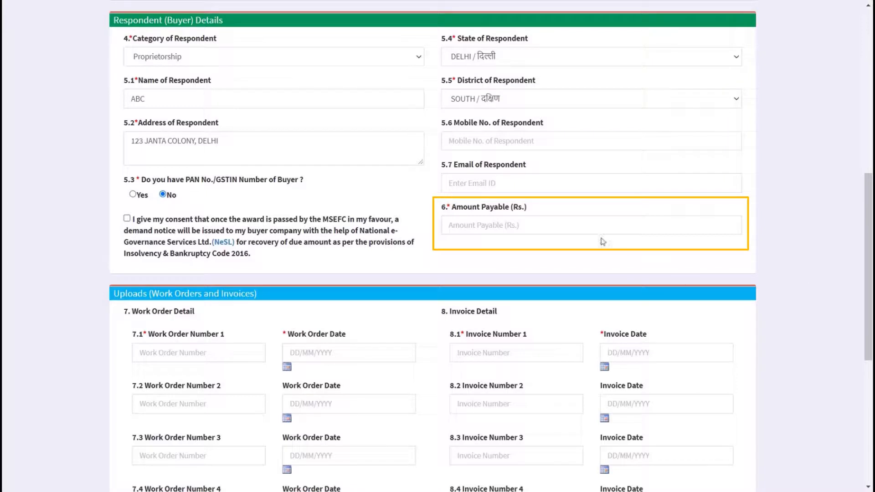
Enter 100000 as the amount payable and tick the NeSL demand notice consent checkbox.
click(590, 229)
text(100000)
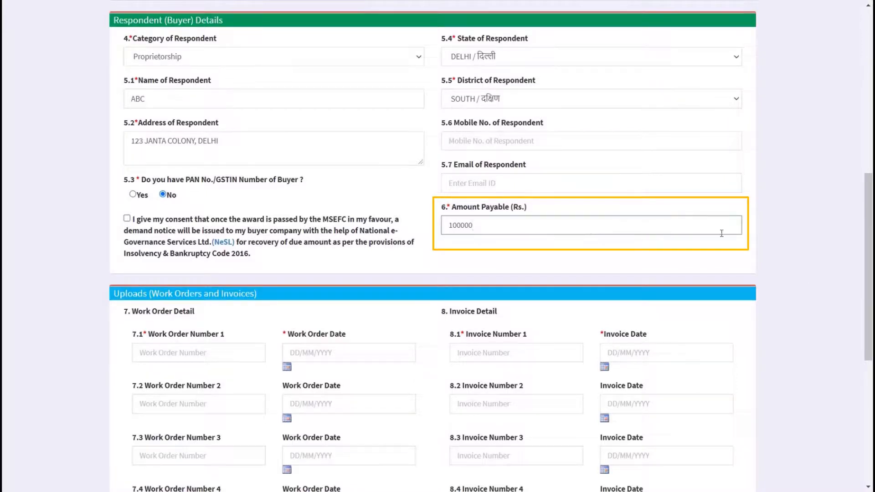
click(821, 274)
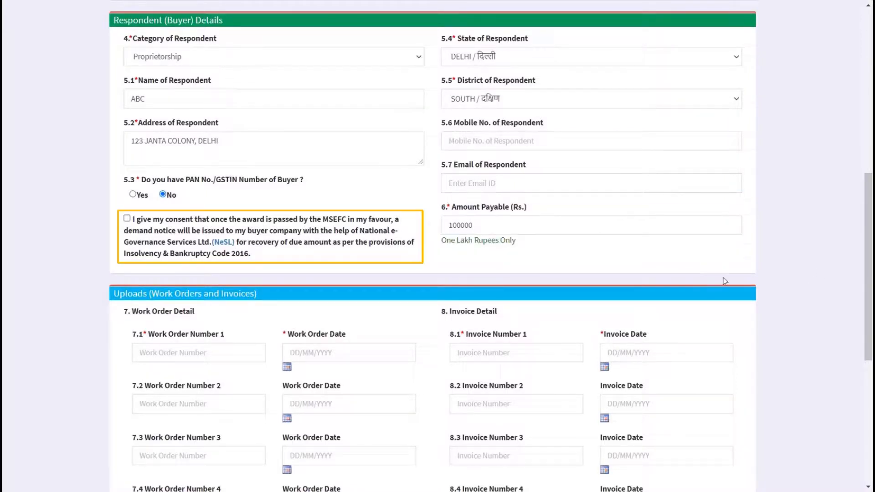
click(127, 218)
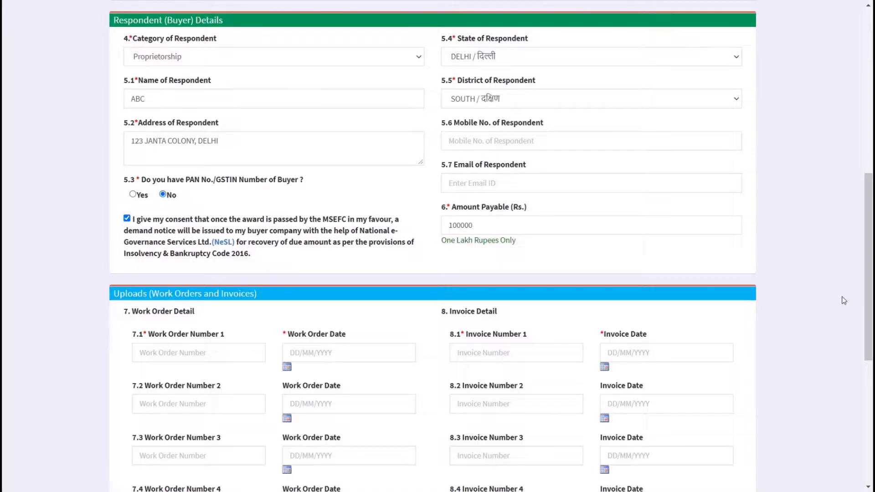
Enter work order number 1 as PO/0123/2021 with work order date 01/04/2021.
scroll(846, 316, down, 7)
scroll(845, 316, up, 2)
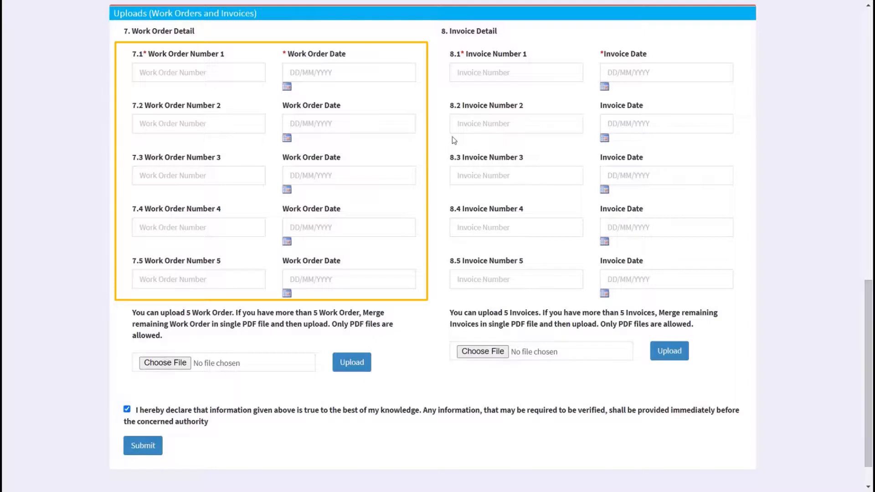
click(199, 68)
text(PO/0123/2021)
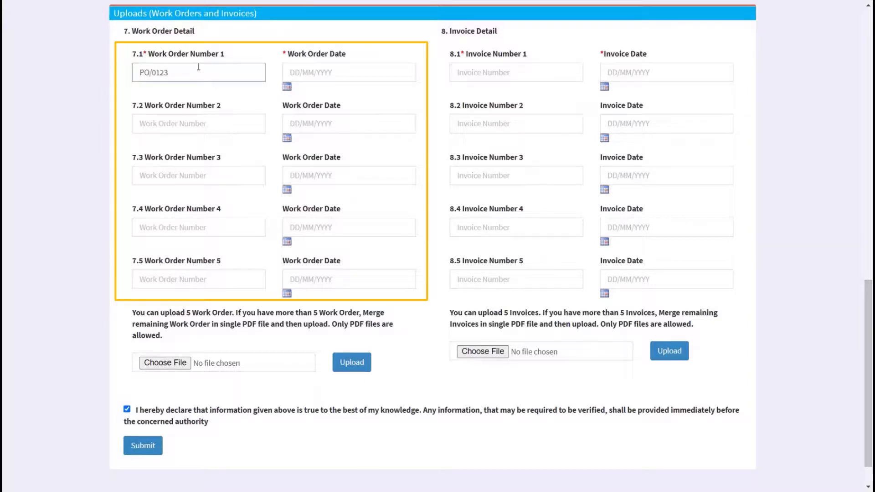
key(Tab)
click(287, 86)
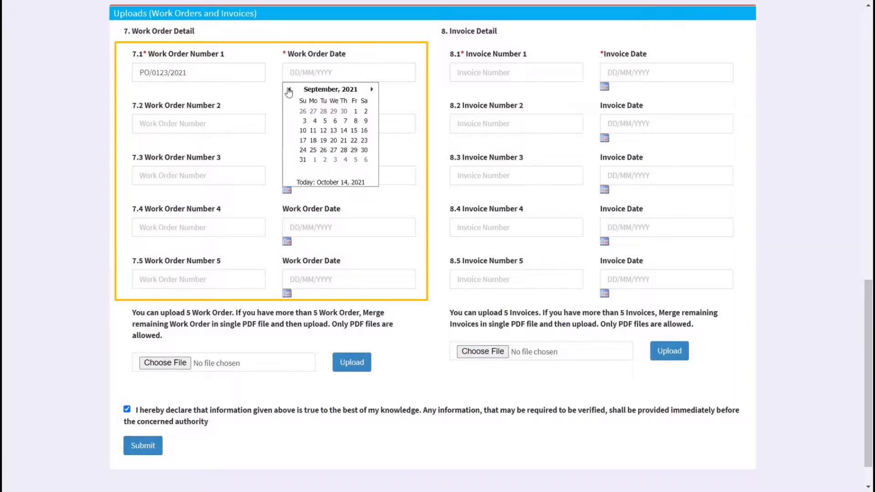
click(289, 88)
click(288, 88)
click(289, 88)
click(289, 88)
click(289, 88)
click(341, 111)
Enter work order number 2 as PO/0125/2021 with work order date 01/05/2021.
click(181, 124)
text(PO)
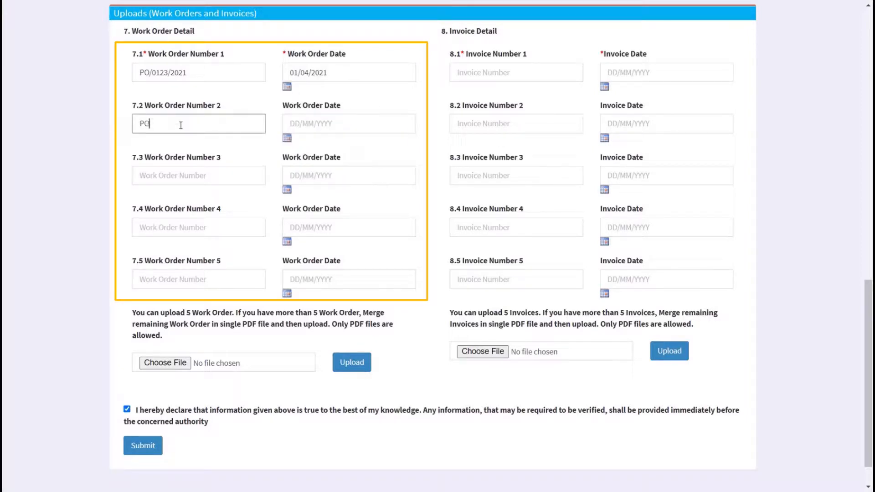
text(/0125/2021)
click(287, 137)
click(289, 139)
click(289, 139)
click(289, 139)
click(288, 139)
click(354, 162)
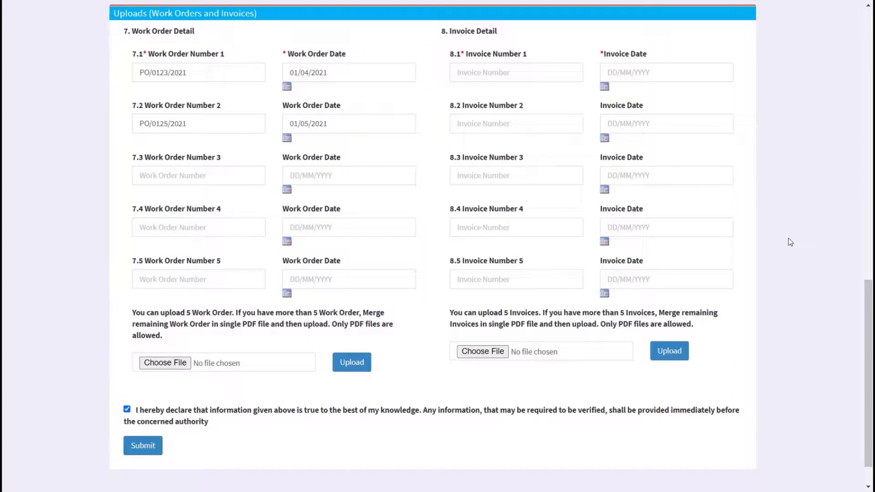
Choose PO.pdf from the Desktop as the work order file and upload it.
click(176, 367)
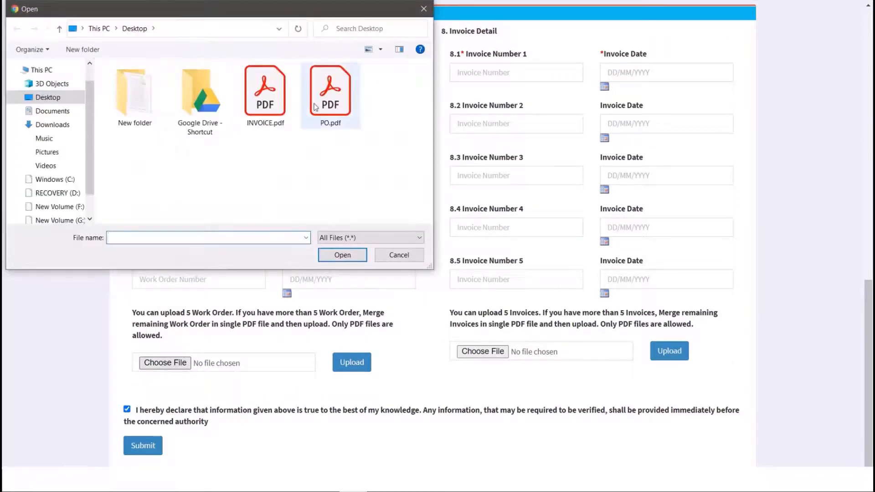
click(326, 89)
click(344, 254)
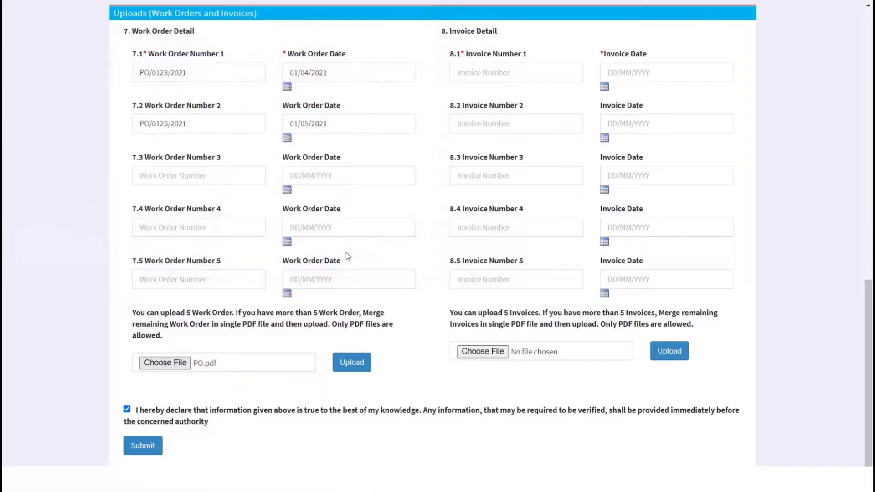
click(363, 367)
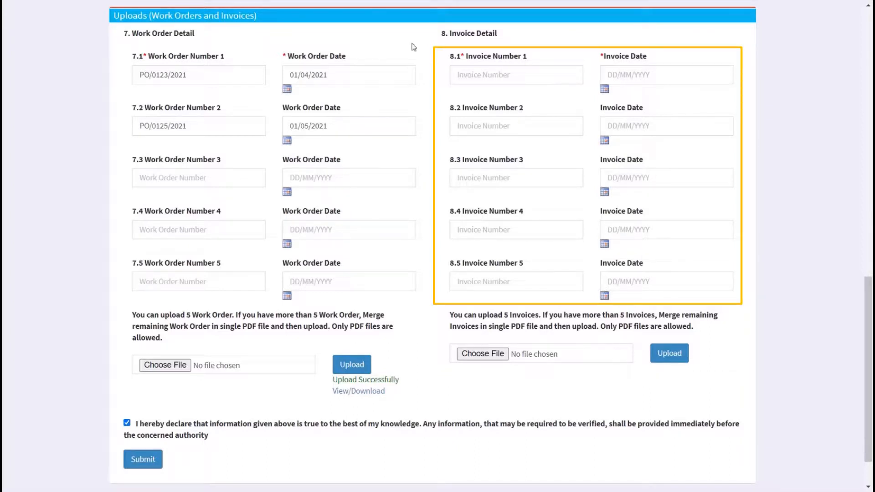
Enter invoice number 1 as INV/45 with invoice date 15/04/2021.
click(487, 75)
text(INV/)
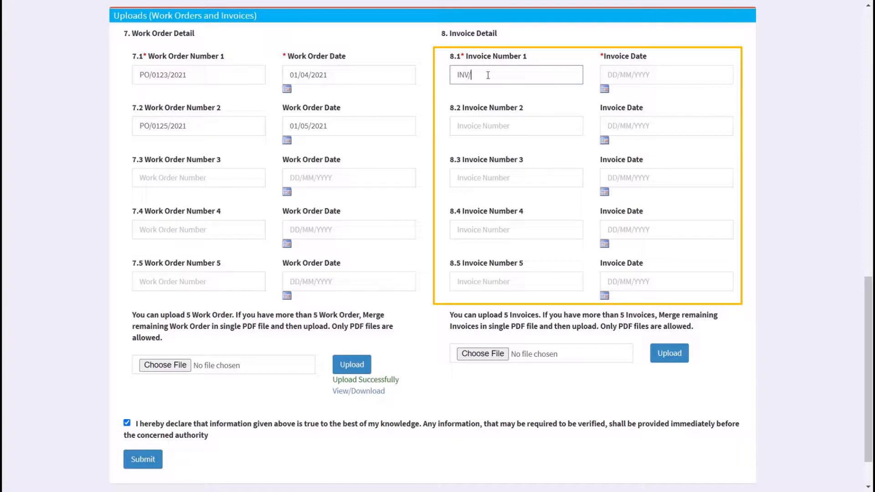
text(45)
click(604, 88)
click(607, 92)
click(607, 92)
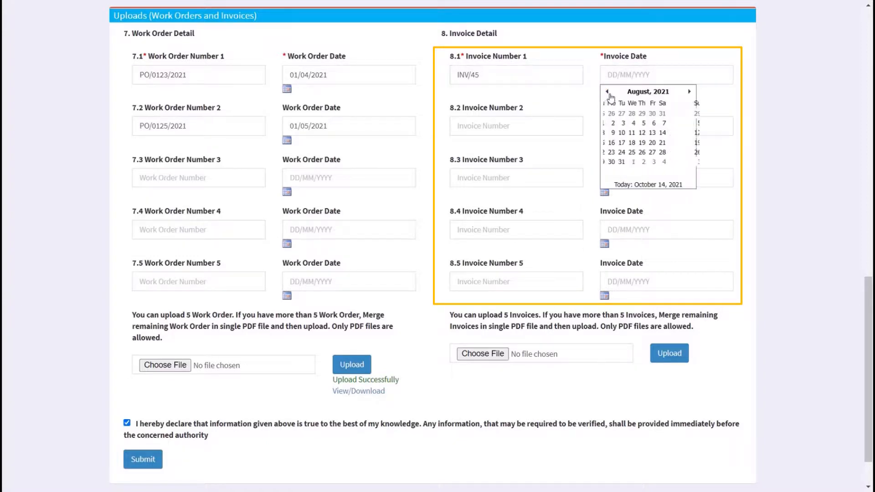
click(607, 92)
click(607, 92)
click(607, 92)
click(607, 92)
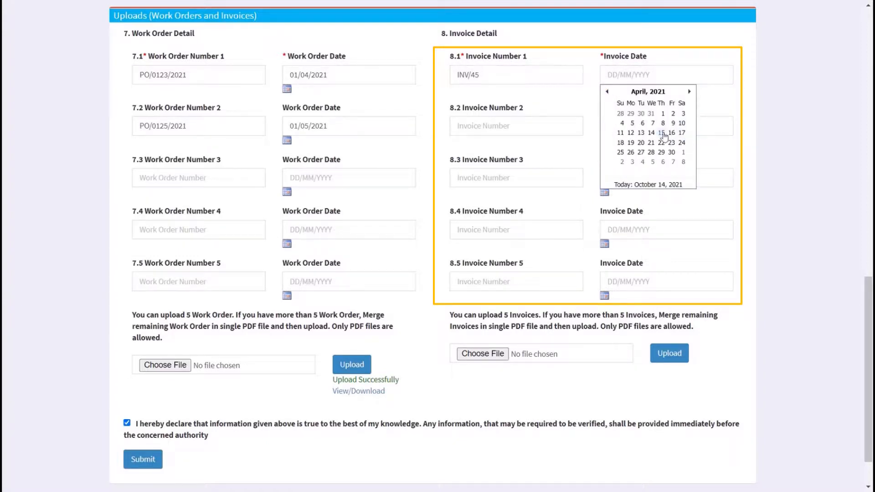
click(661, 133)
Enter invoice number 2 as INV/75 with invoice date 16/05/2021.
click(495, 127)
text(INV)
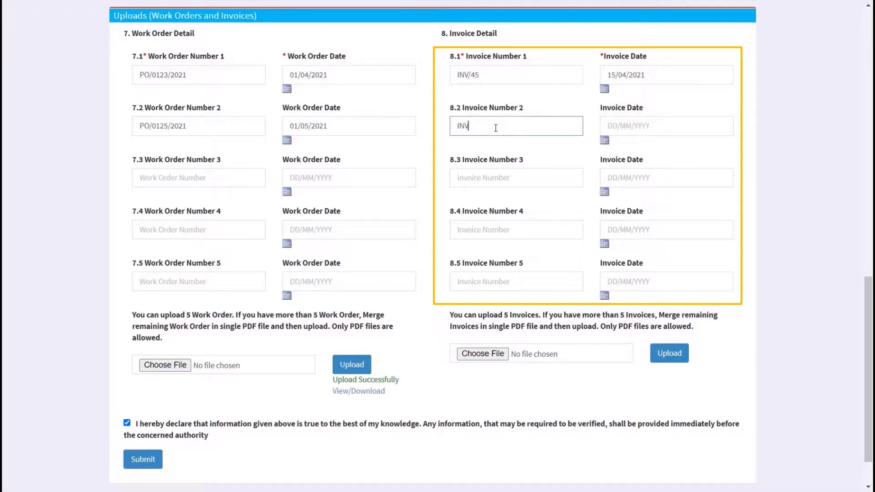
text(/75)
click(606, 141)
click(607, 143)
click(607, 143)
click(607, 143)
click(607, 143)
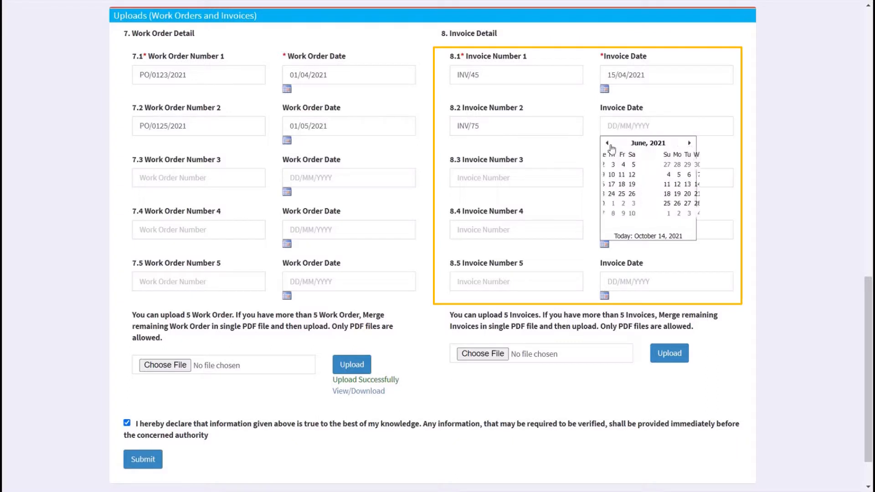
click(607, 143)
click(621, 193)
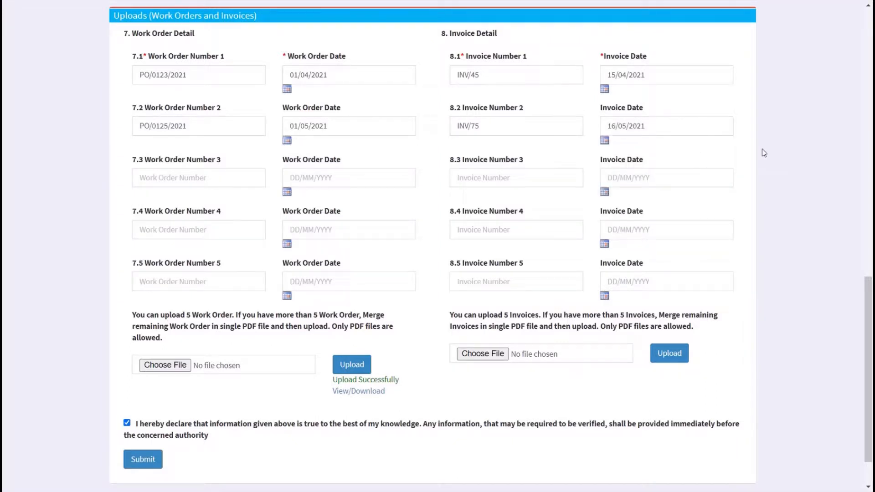
Choose INVOICE.pdf as the invoice file and upload it.
click(482, 354)
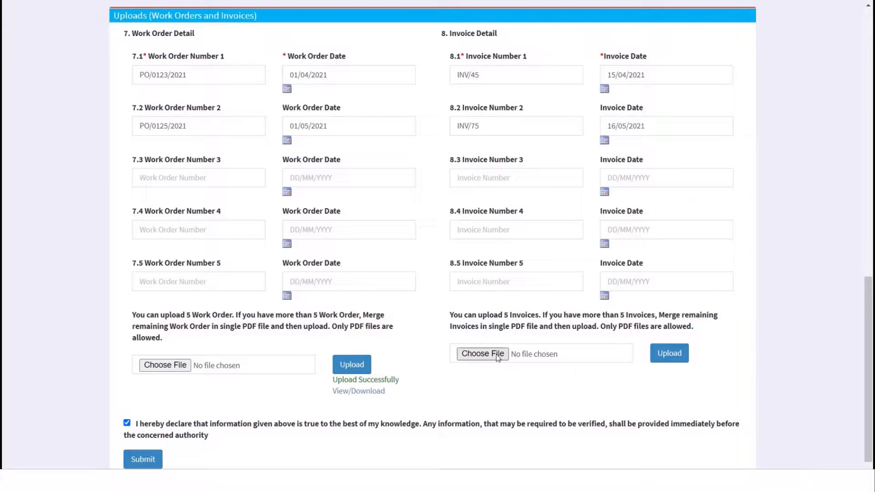
click(265, 91)
click(342, 255)
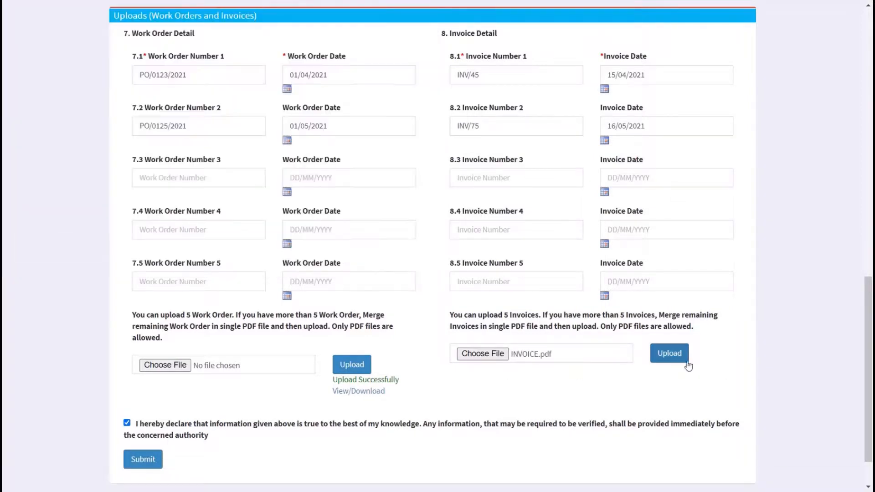
click(679, 359)
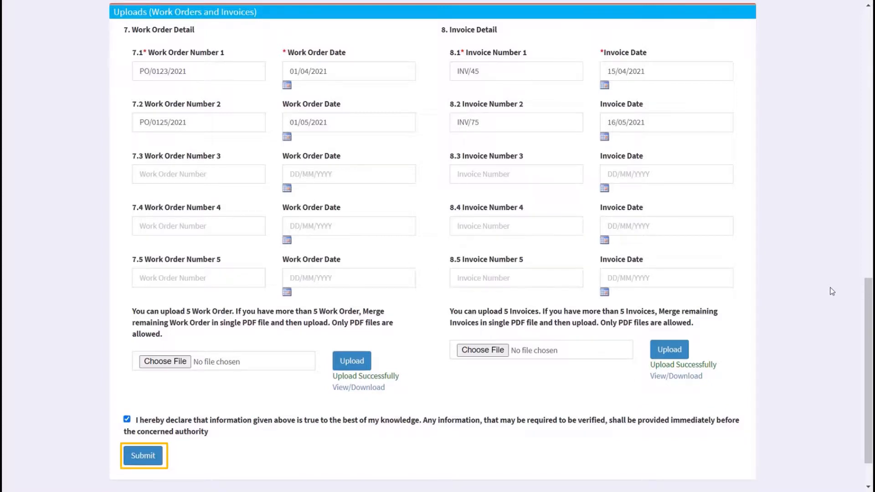
Submit the application form, confirm the submission prompt, and attempt the final submission on the review page.
click(153, 458)
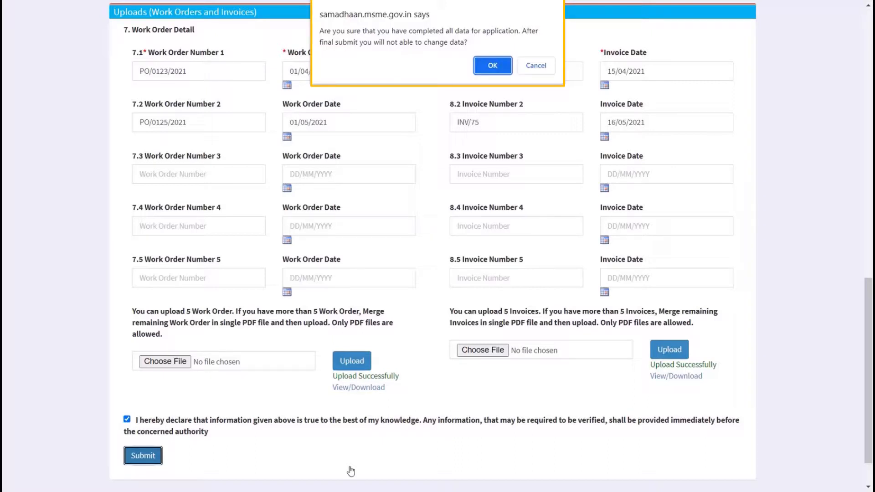
click(492, 66)
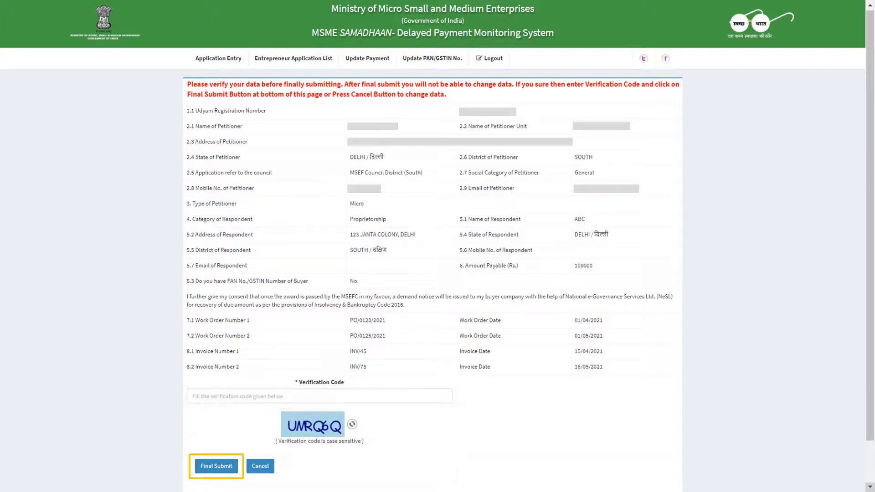
click(213, 465)
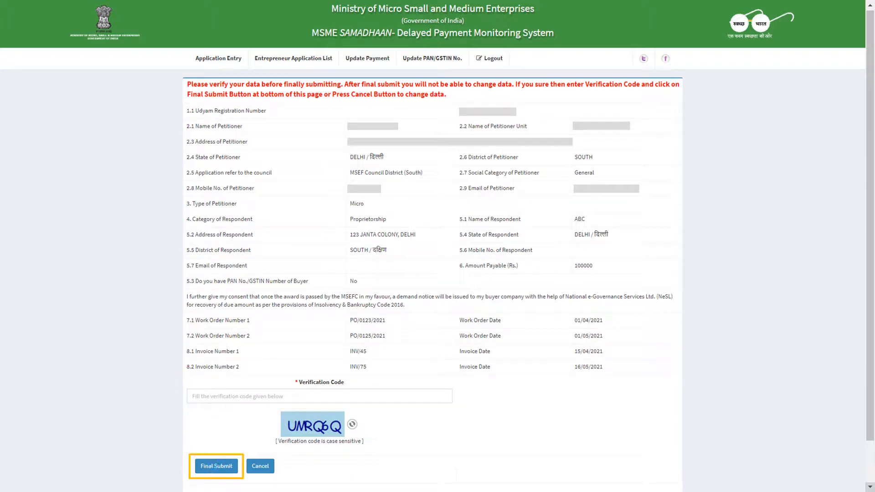